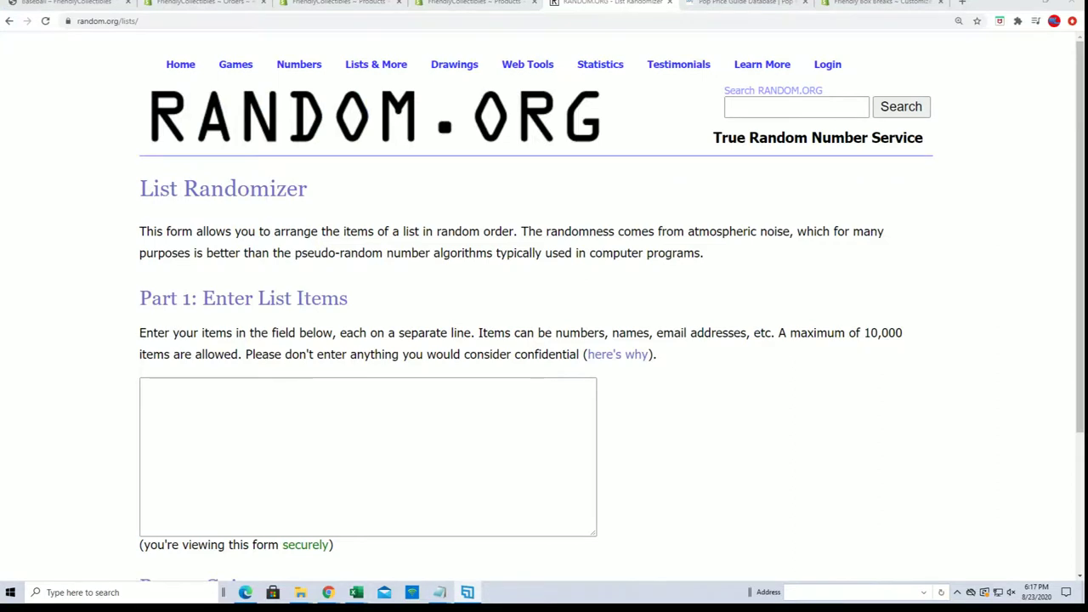
Step: Copy the full list of owner names from the Notepad file and paste it into the List Randomizer's items field
click(439, 593)
drag(1046, 83, 707, 53)
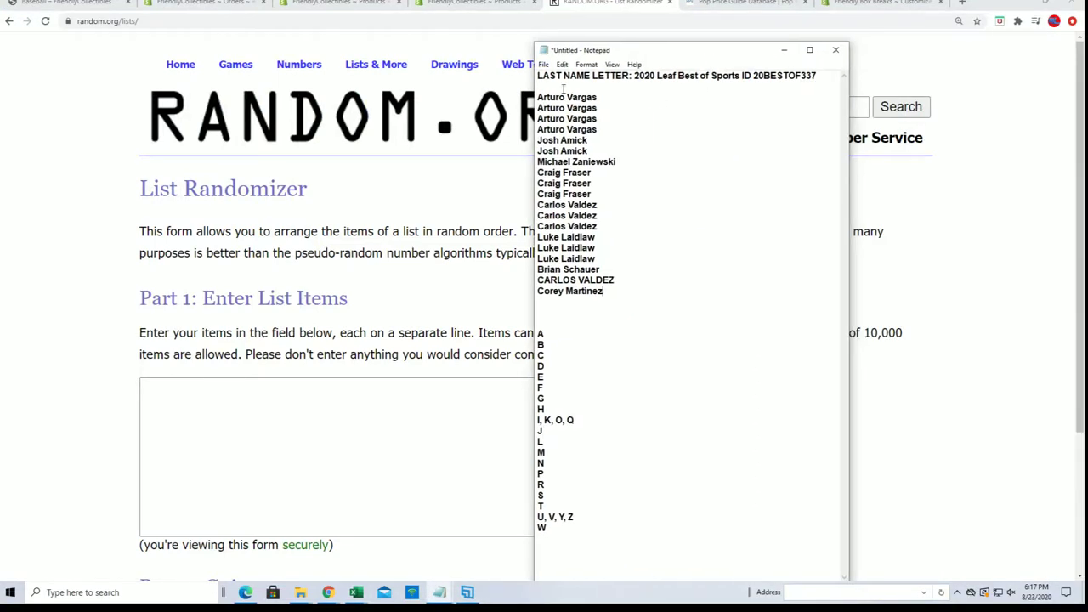
drag(537, 76, 634, 76)
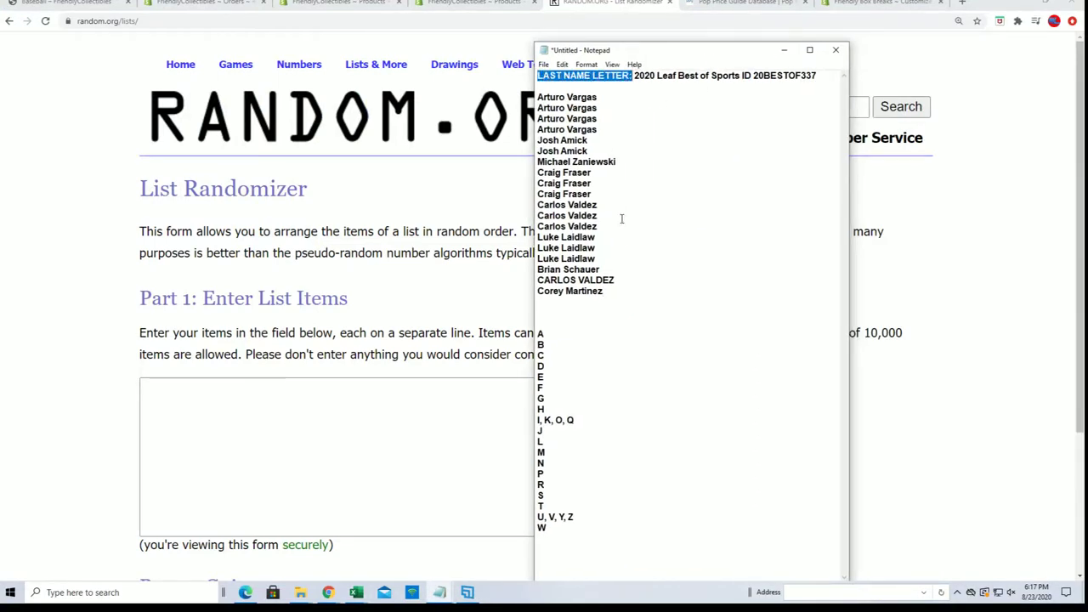
drag(611, 290, 538, 97)
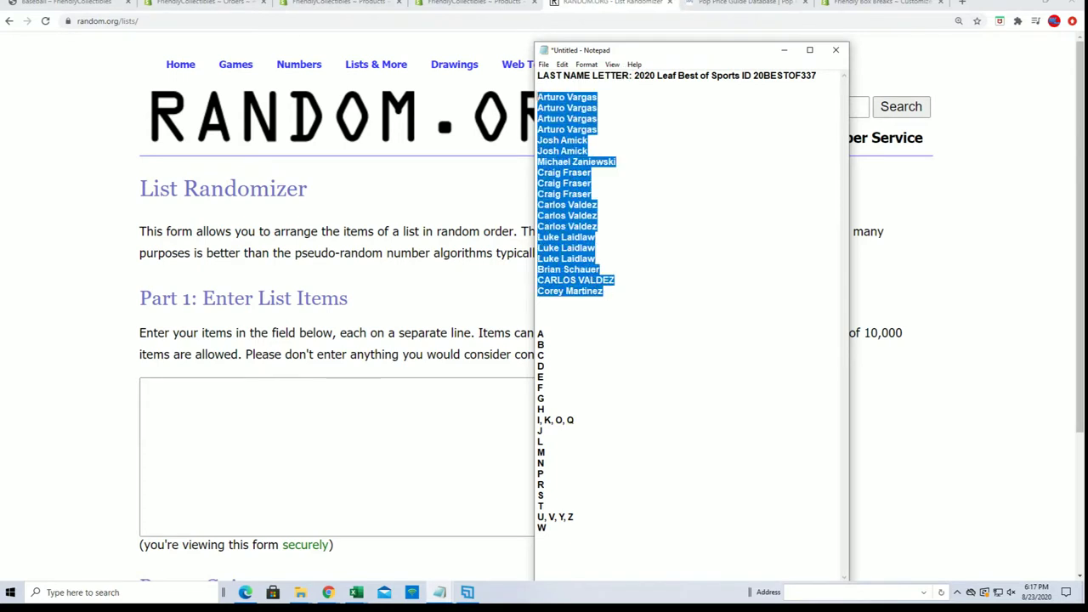
right_click(566, 128)
click(579, 162)
click(207, 396)
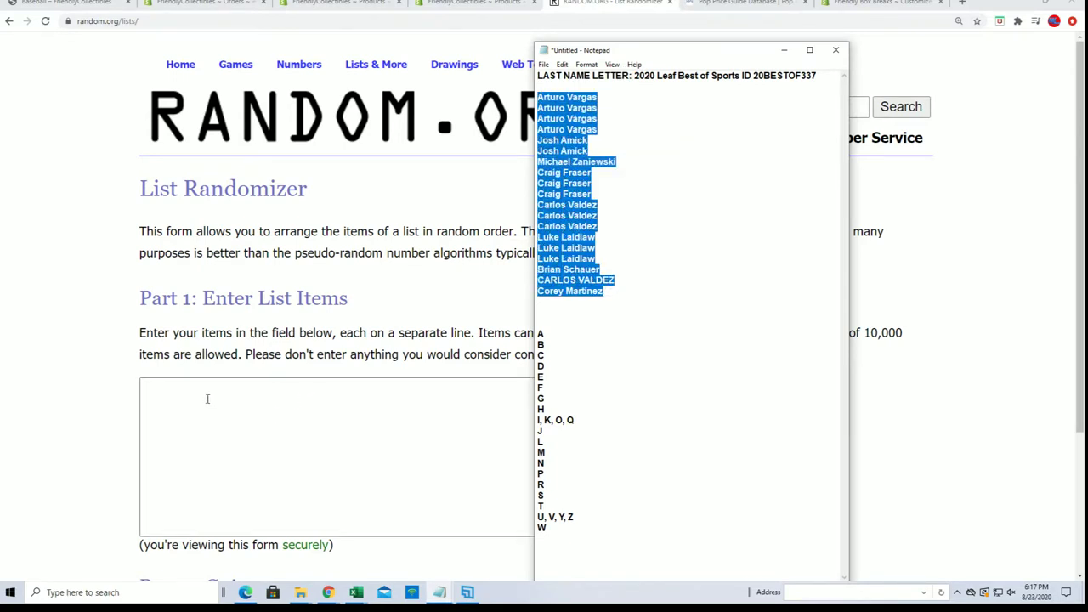
right_click(199, 397)
click(223, 484)
Step: Randomize the list of owner names seven times
scroll(646, 374, down, 3)
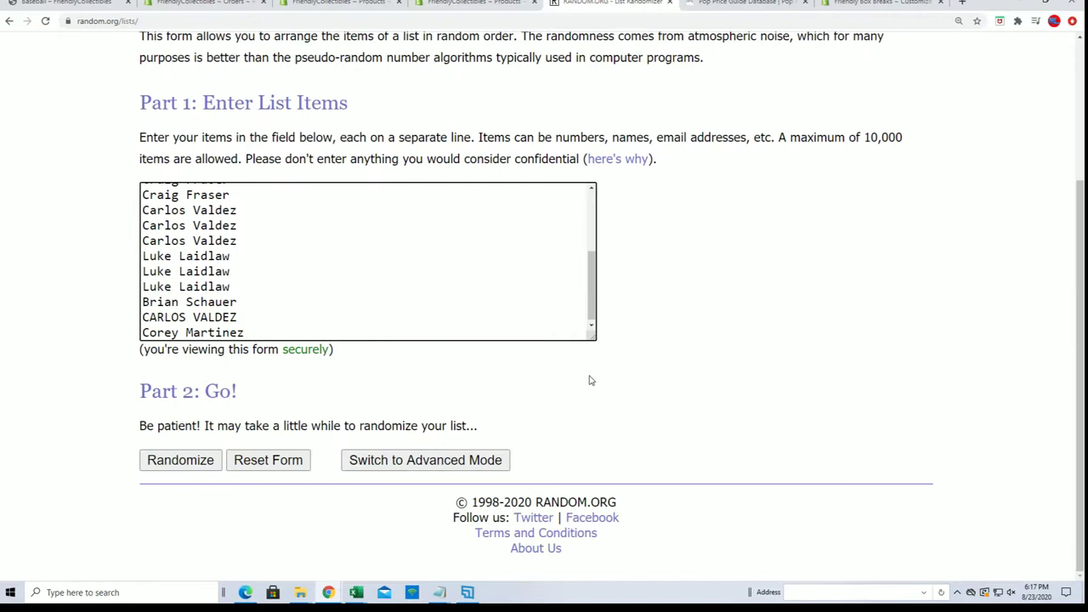
click(173, 459)
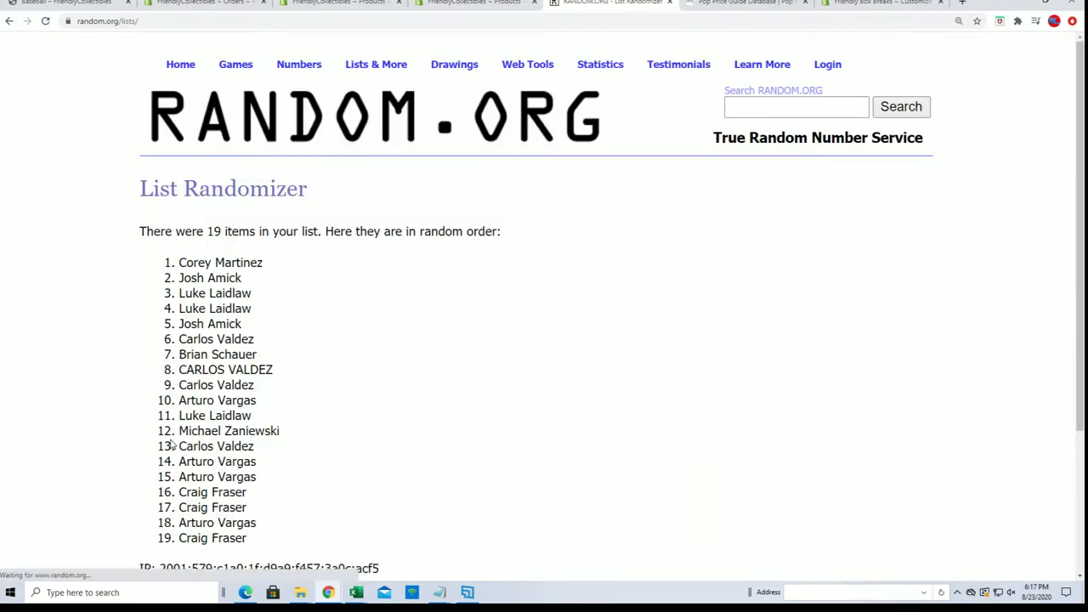
scroll(156, 452, down, 3)
click(155, 457)
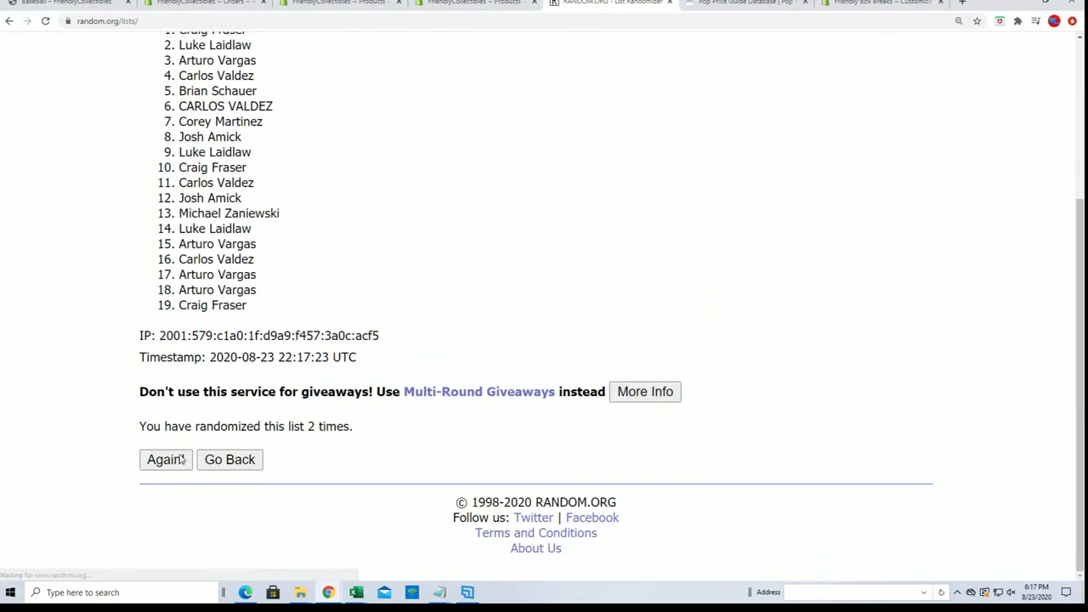
click(153, 459)
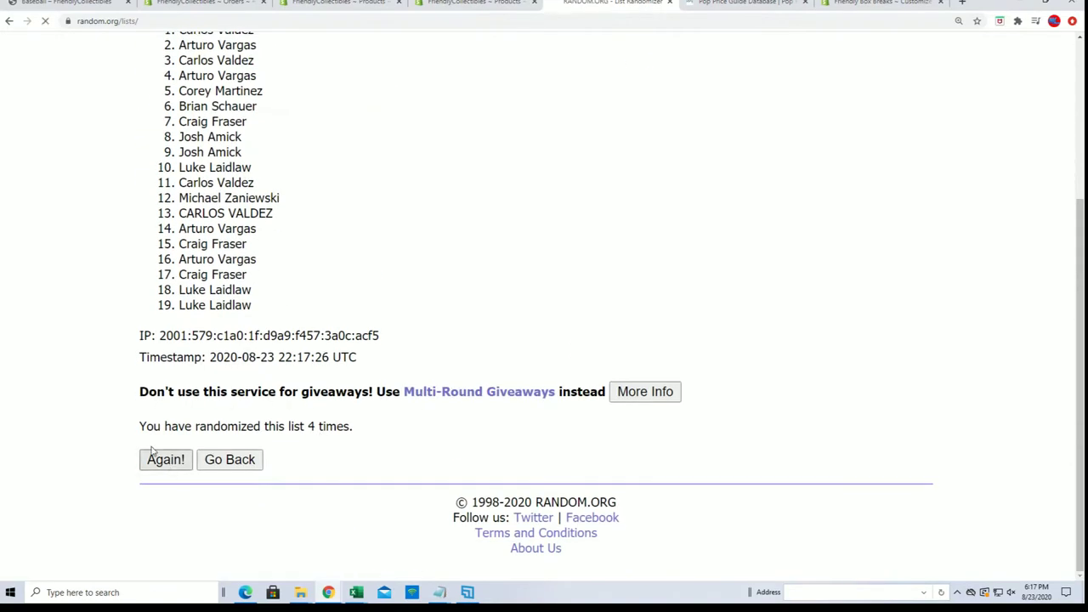
click(155, 452)
click(165, 460)
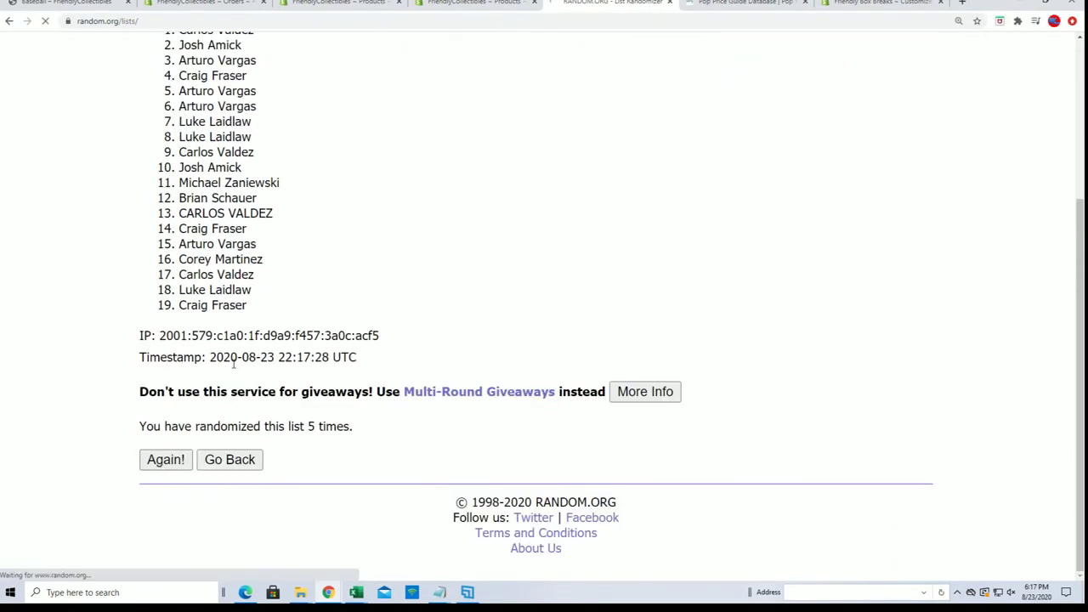
scroll(219, 383, down, 3)
click(162, 458)
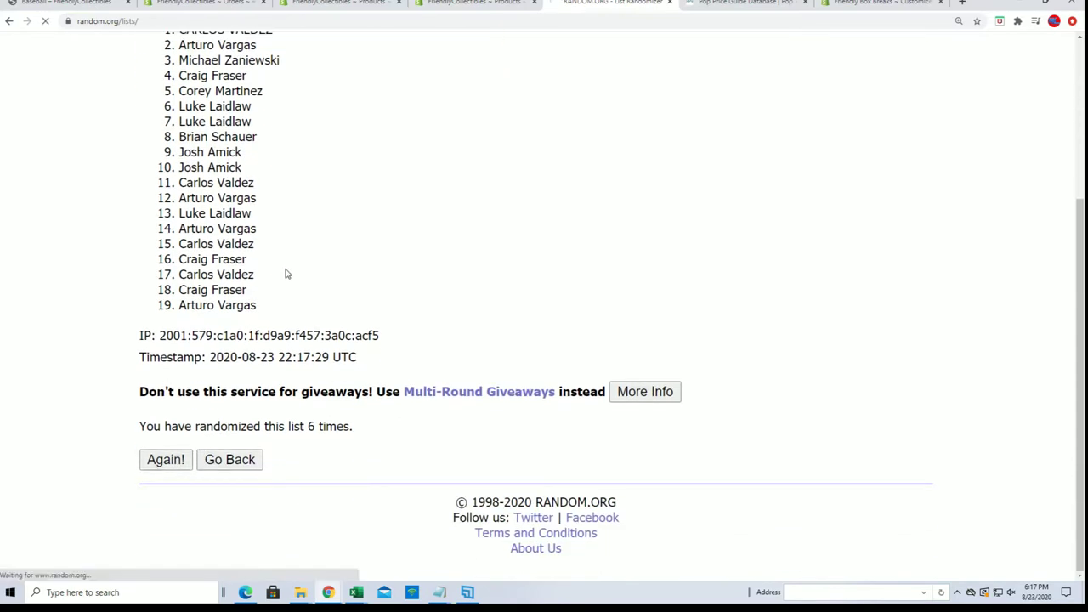
Step: Copy the randomized owner names and paste them as unformatted text into the Excel sheet's Owner column, starting at A2
drag(178, 146, 268, 426)
right_click(229, 391)
click(255, 399)
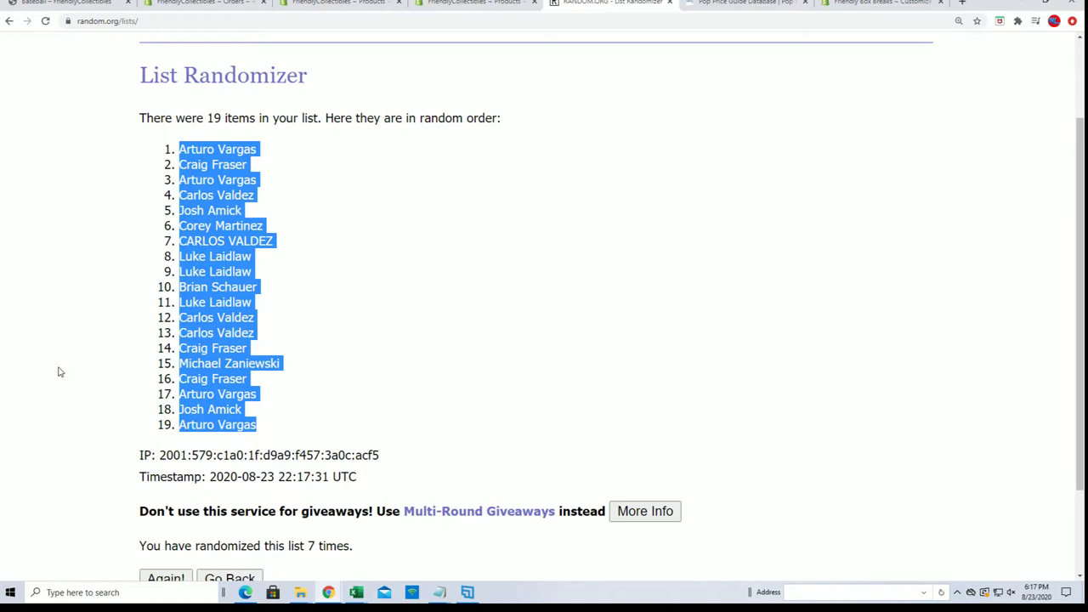
key(alt+Tab)
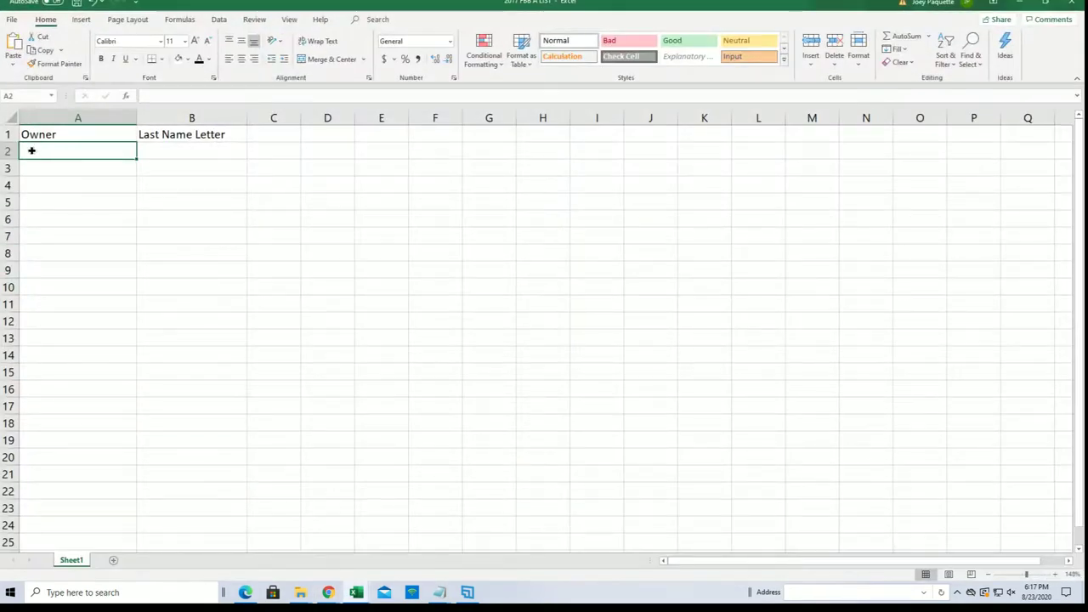
right_click(31, 151)
click(68, 226)
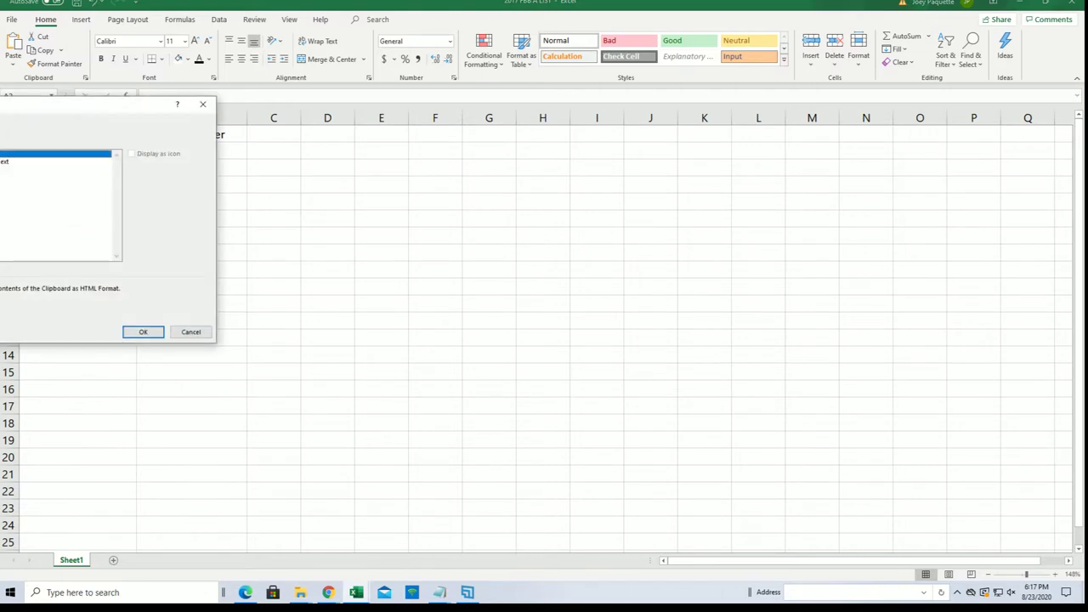
click(34, 162)
click(143, 332)
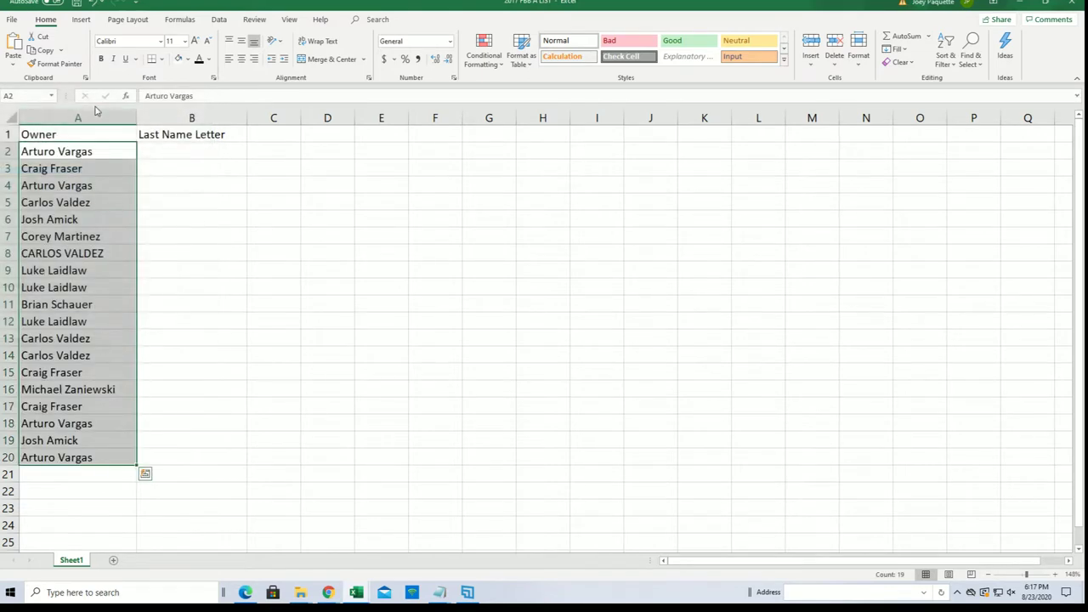
Step: Narrow the Owner column to fit the names and select cell B2
click(162, 156)
click(78, 117)
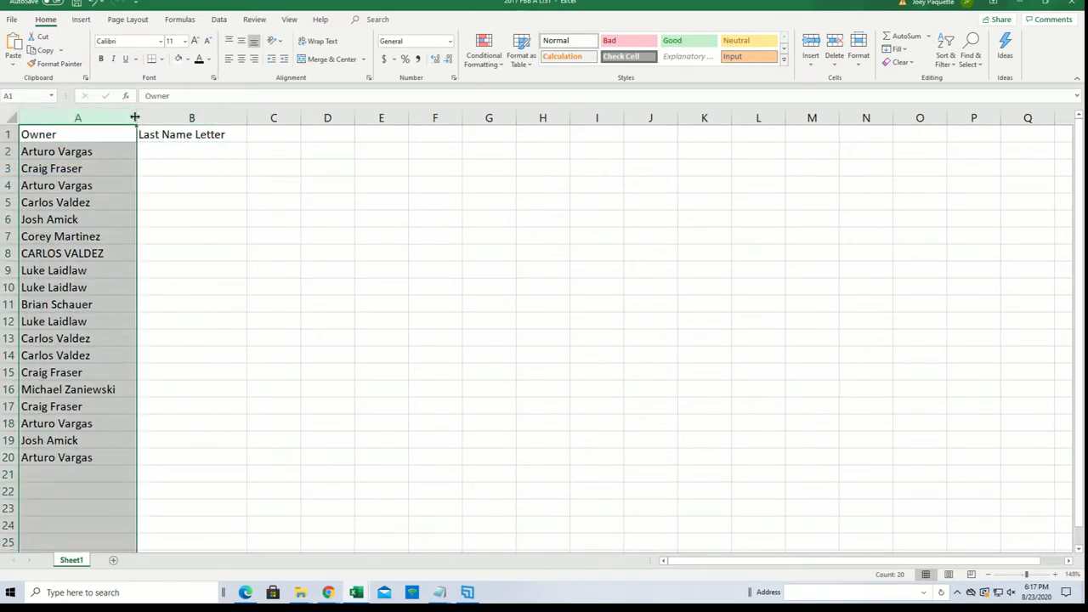
drag(136, 118, 118, 135)
click(145, 150)
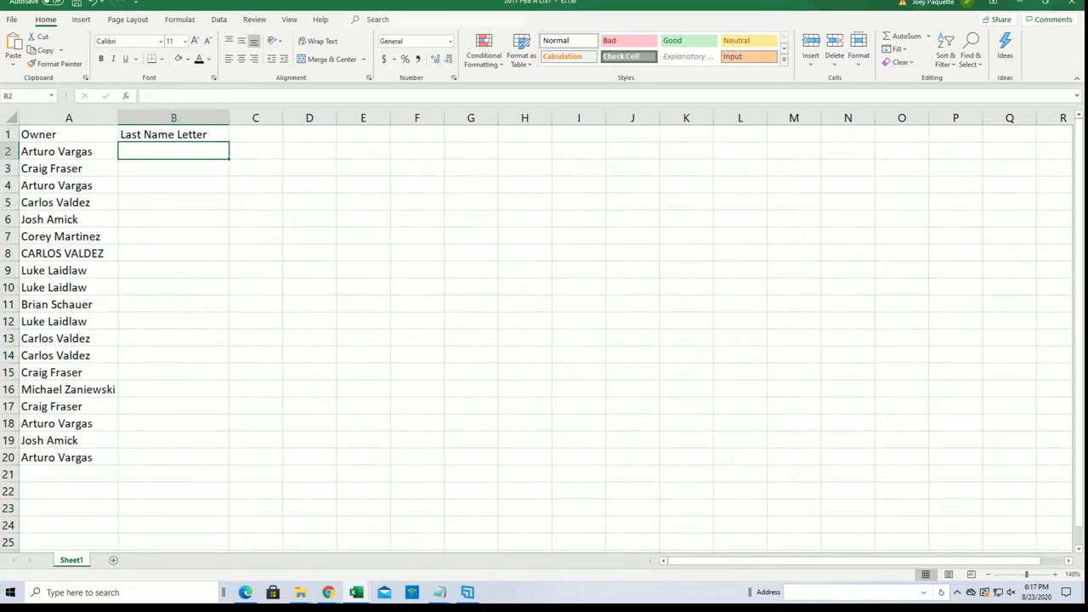
Step: Copy the letter list from A to W in Notepad and paste it into a blank List Randomizer form
click(1021, 2)
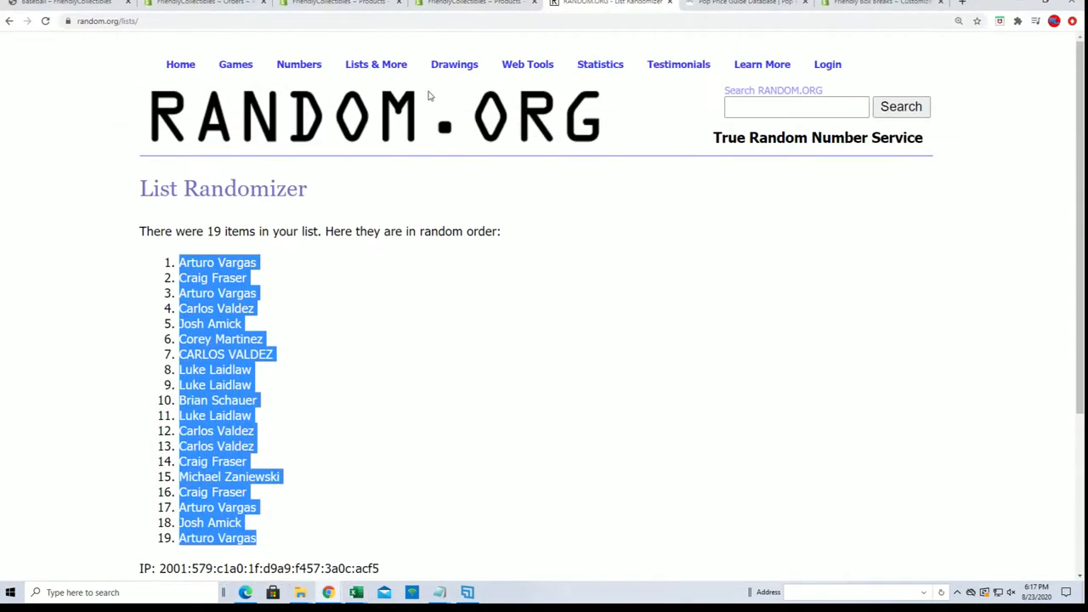
click(369, 87)
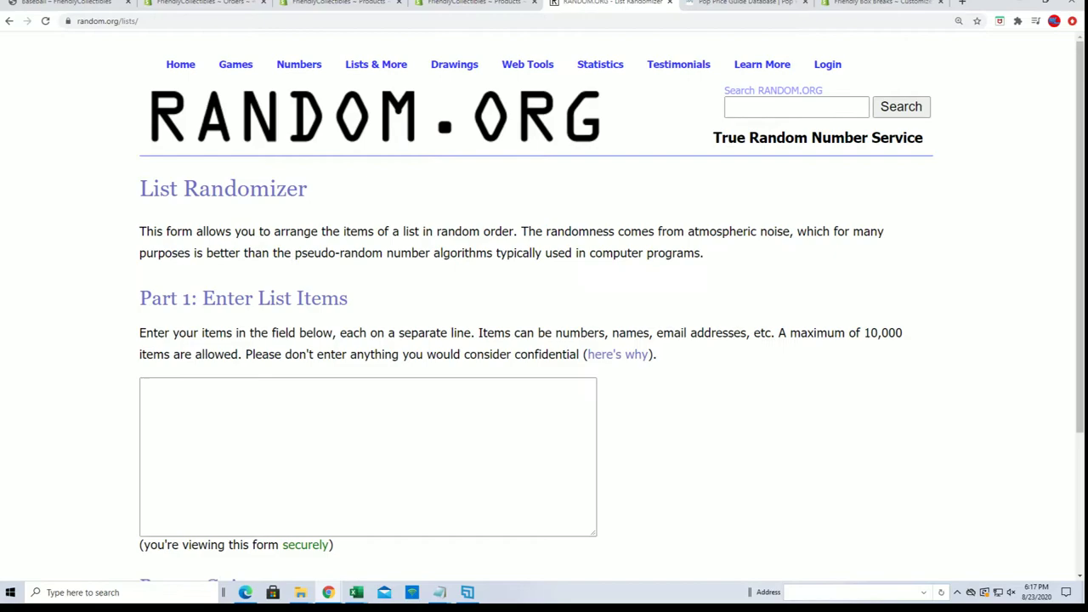
key(alt+Tab)
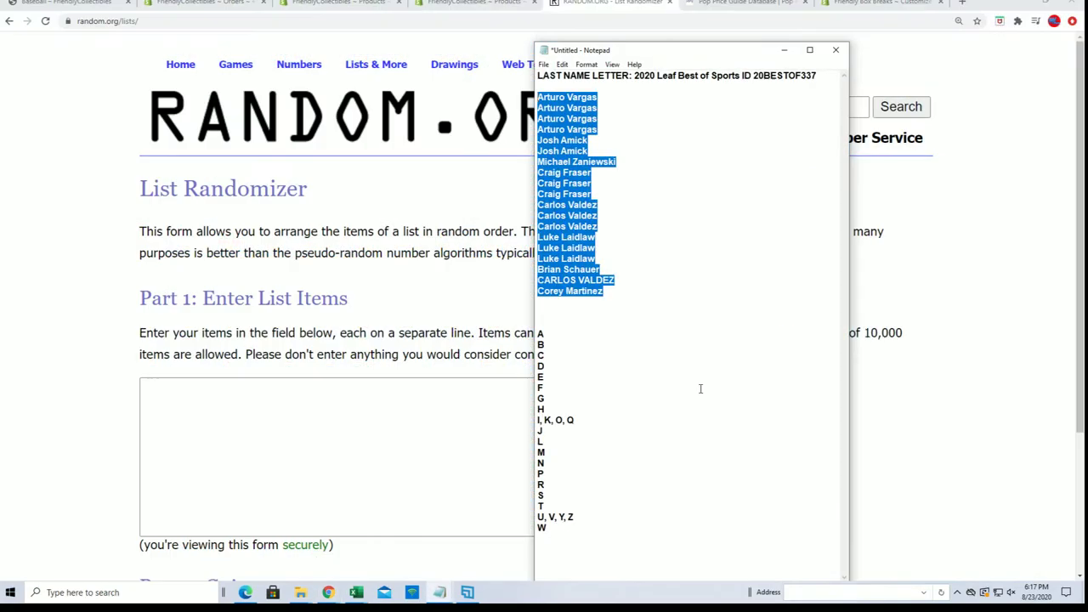
drag(548, 529, 539, 333)
right_click(539, 333)
click(559, 372)
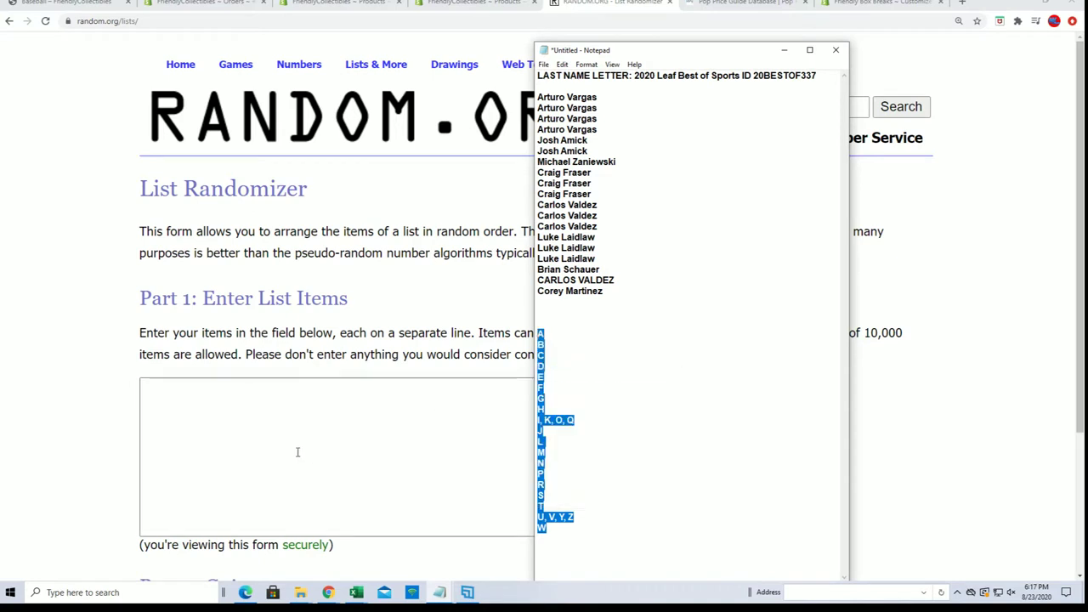
click(175, 407)
right_click(170, 399)
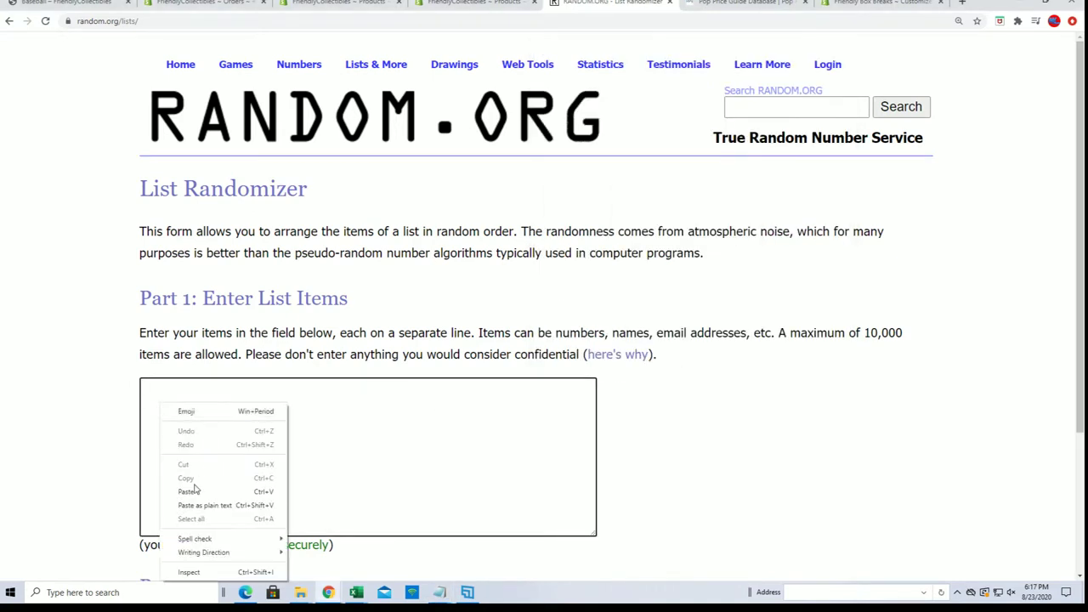
click(197, 491)
Step: Randomize the list of last name letters seven times
scroll(730, 438, down, 3)
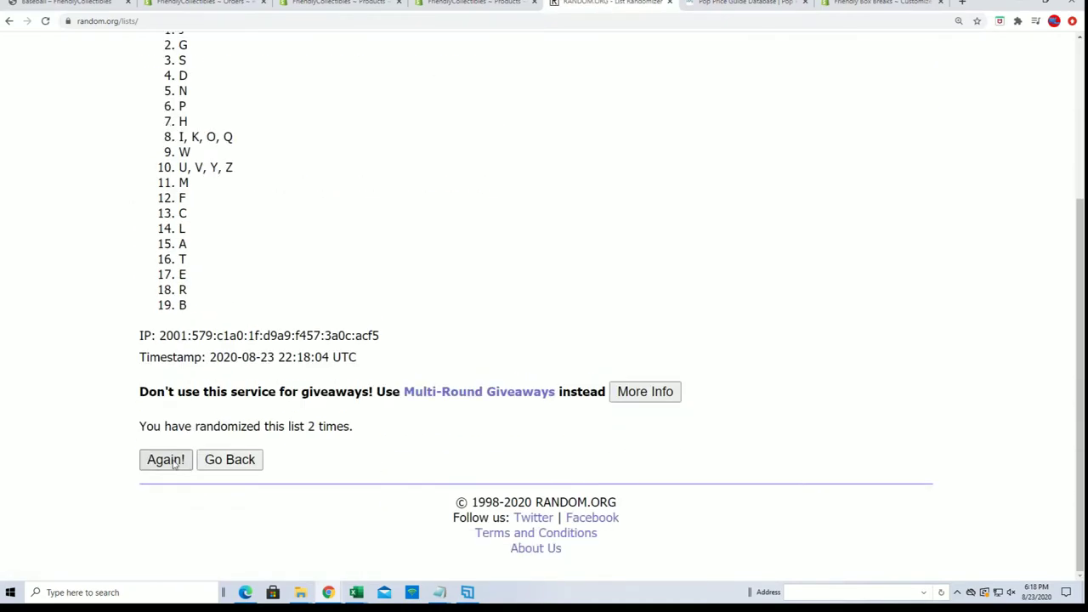
click(164, 460)
scroll(178, 460, down, 3)
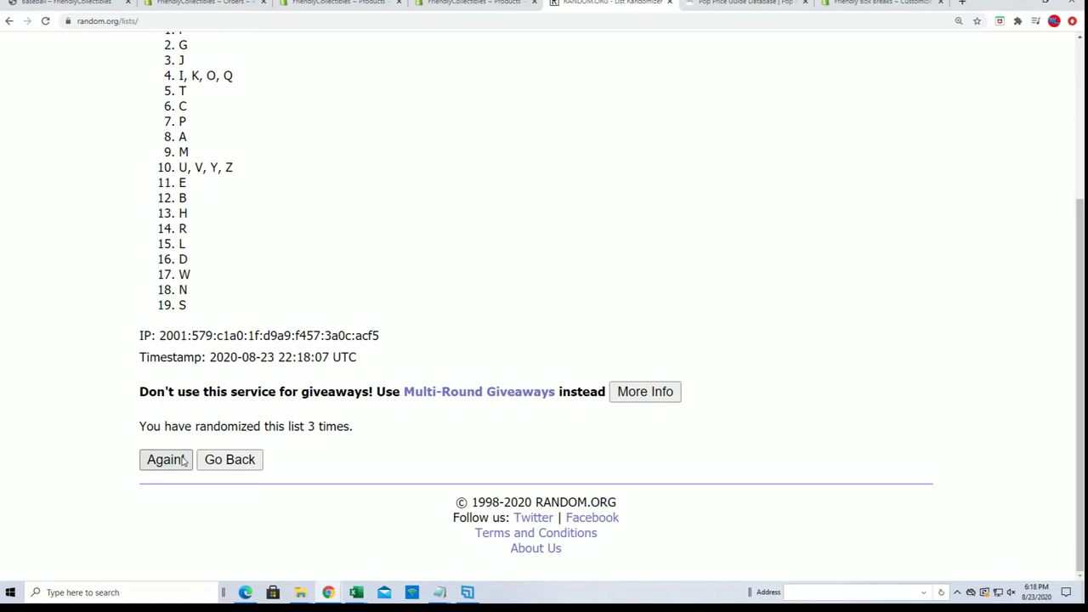
click(160, 461)
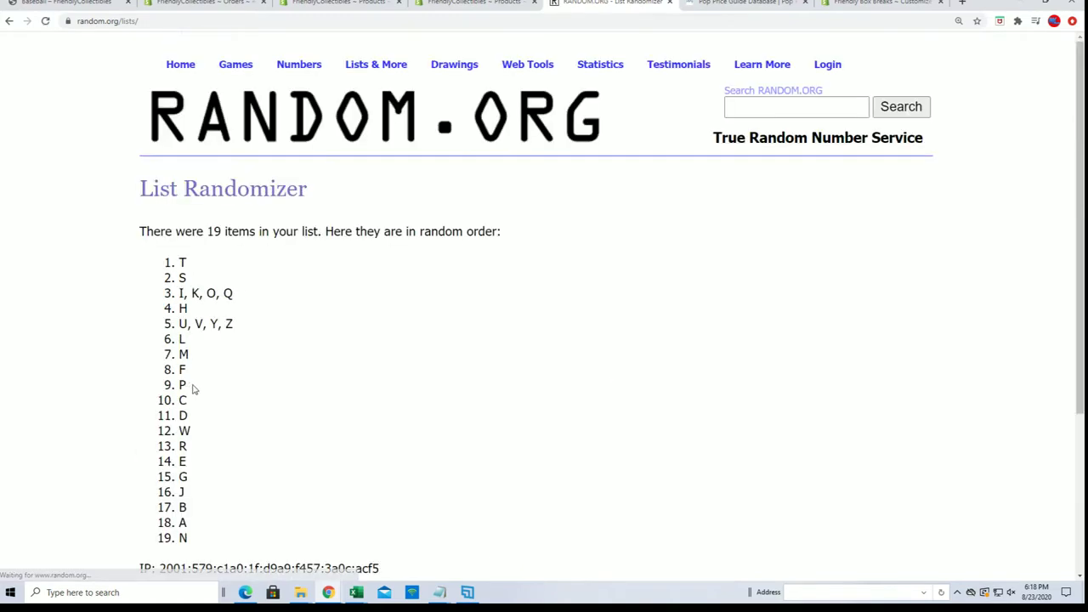
scroll(191, 389, down, 3)
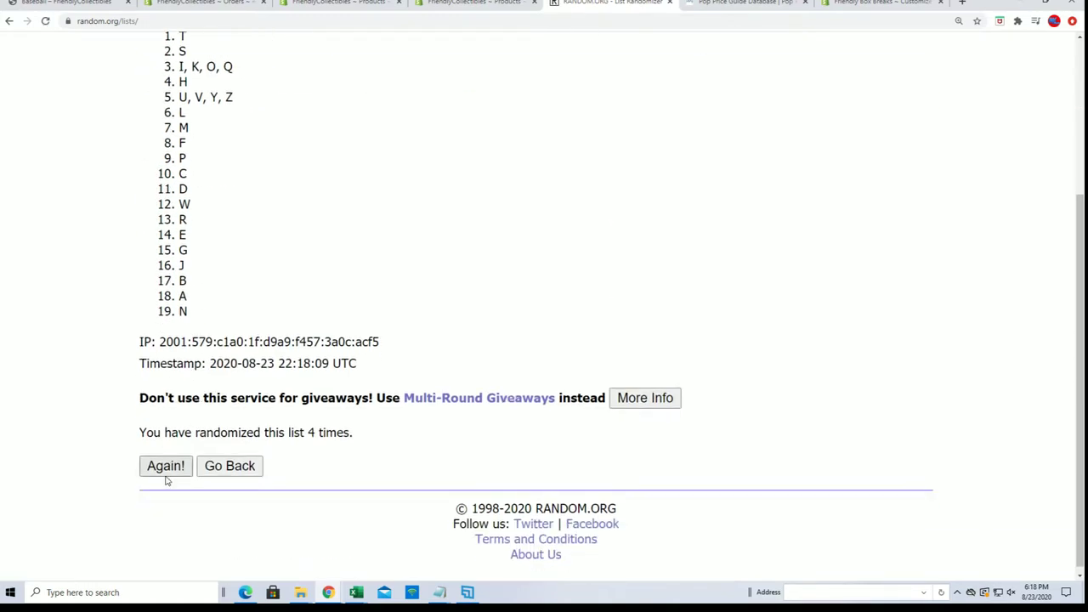
click(165, 468)
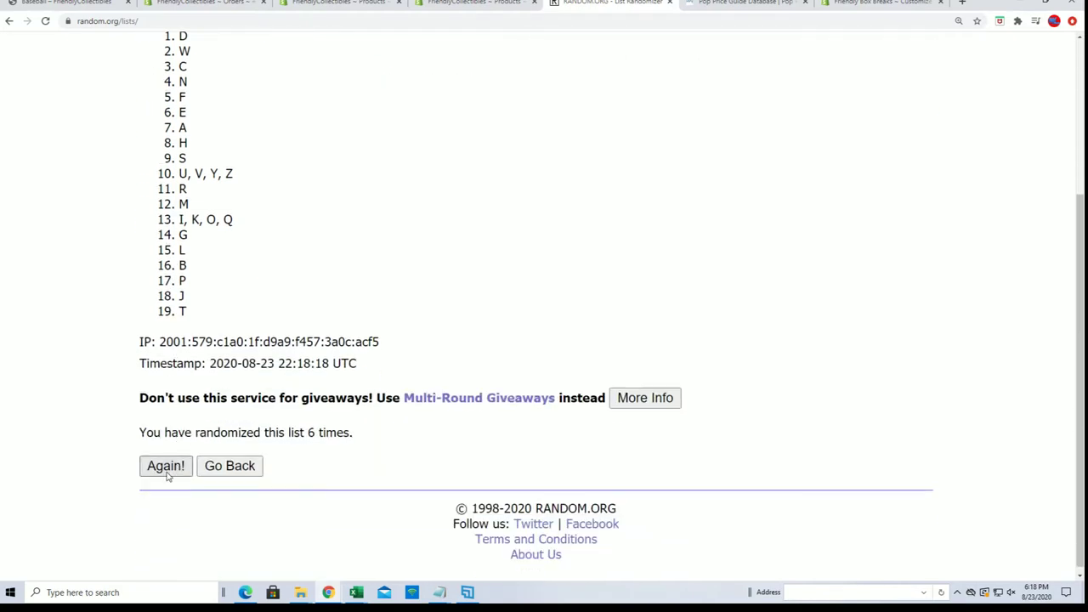
click(162, 468)
Step: Copy the randomized letters and paste them as unformatted text into the Excel sheet's Last Name Letter column, starting at B2
scroll(255, 298, down, 2)
mouse_move(177, 149)
mouse_down()
mouse_move(224, 424)
mouse_move(171, 263)
mouse_move(172, 149)
mouse_up()
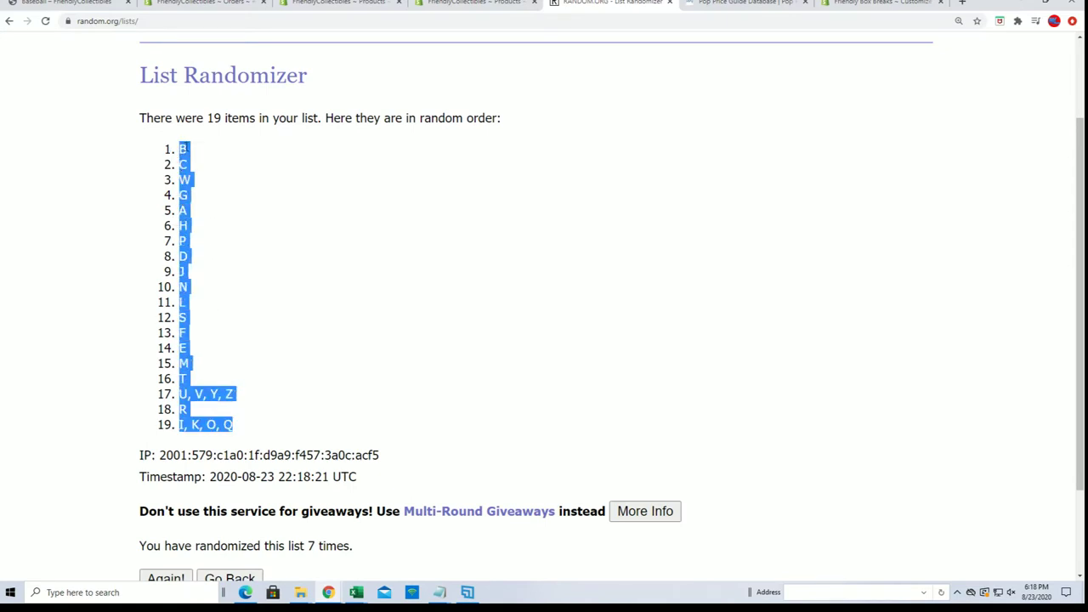
right_click(196, 150)
click(213, 161)
scroll(306, 287, down, 1)
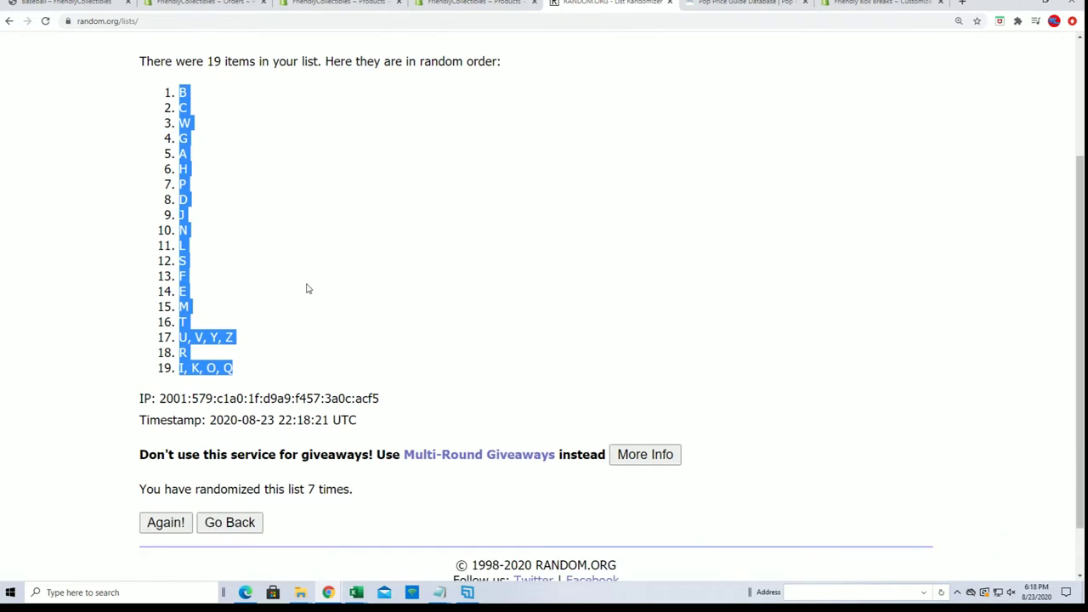
scroll(315, 309, up, 2)
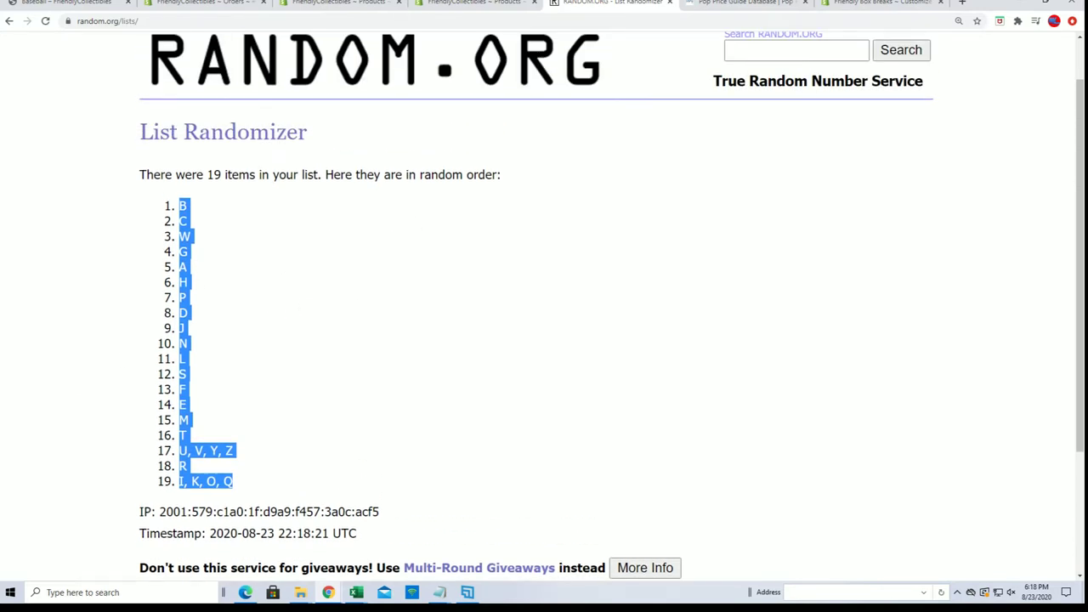
key(alt+Tab)
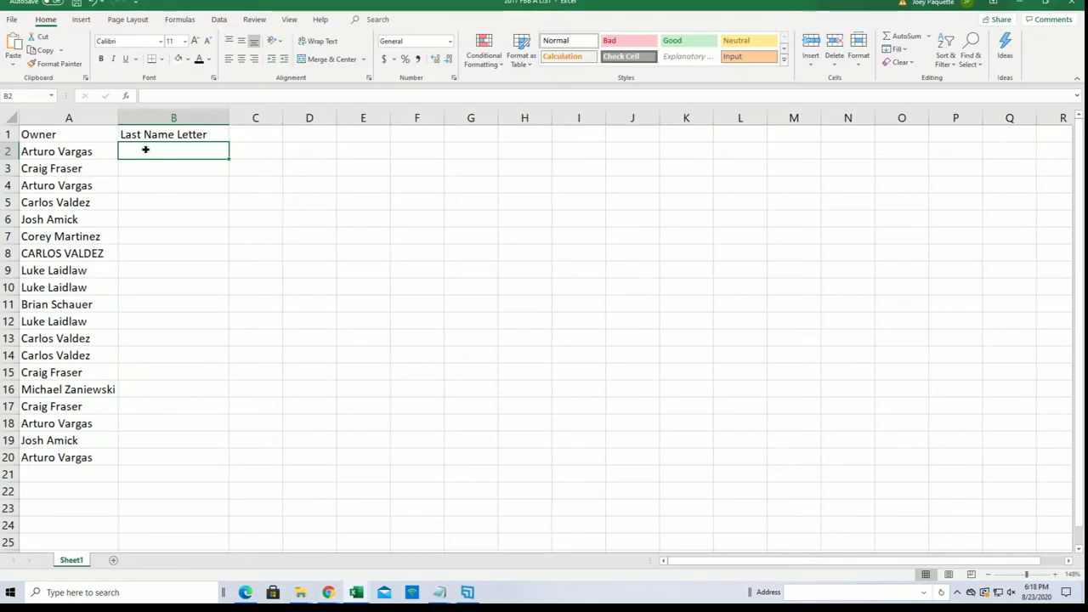
right_click(145, 150)
click(196, 223)
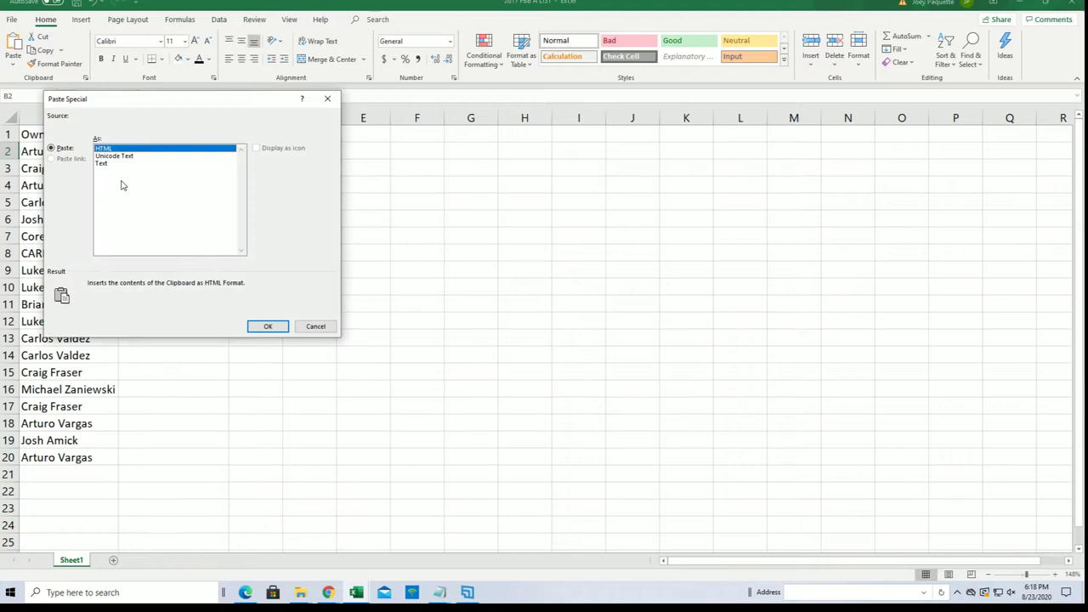
click(100, 163)
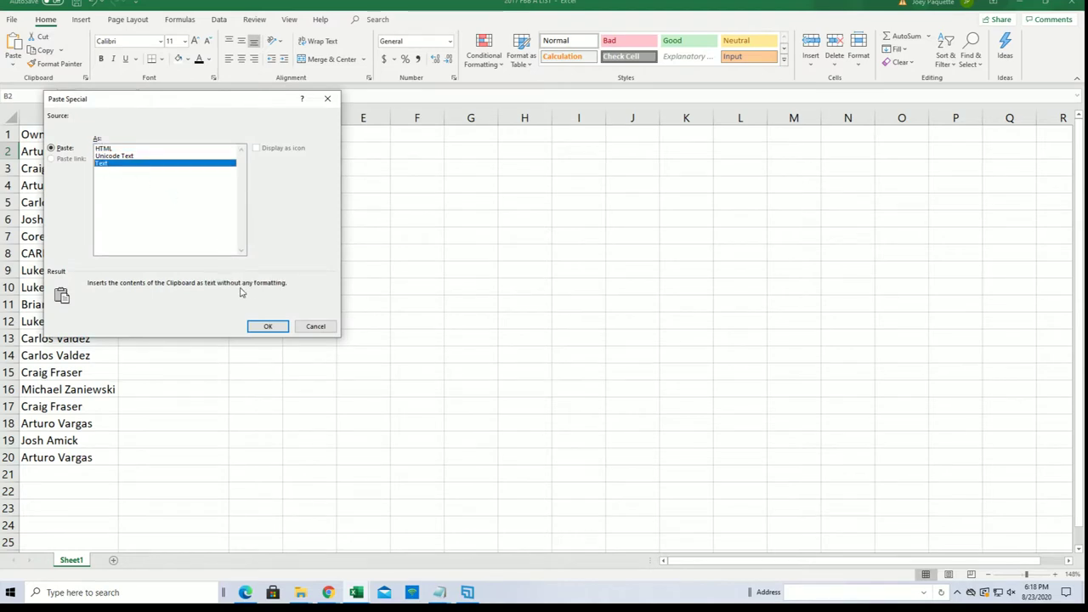
click(265, 326)
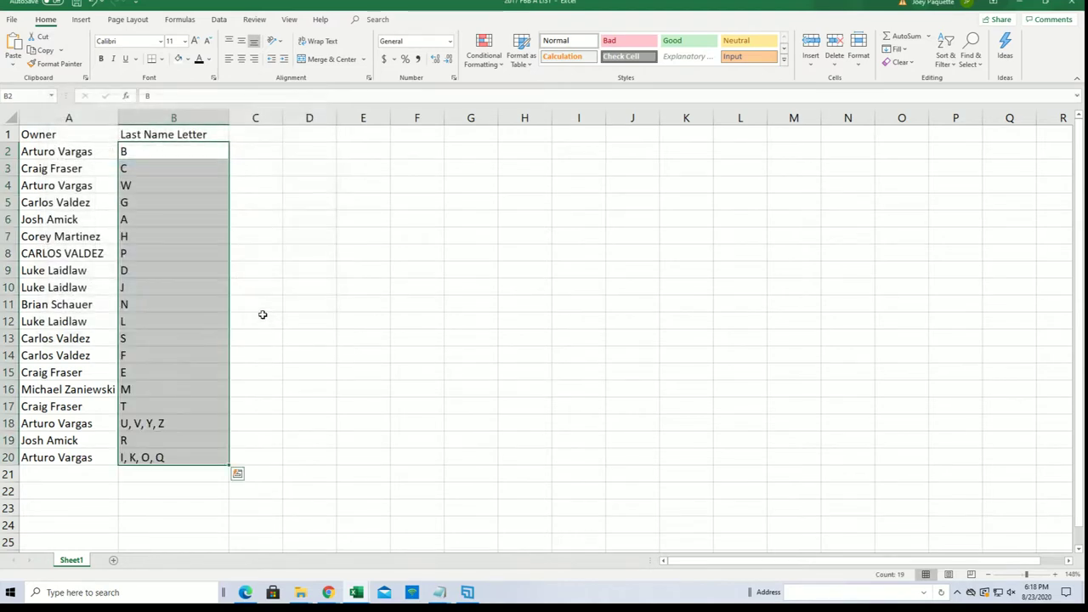
click(107, 288)
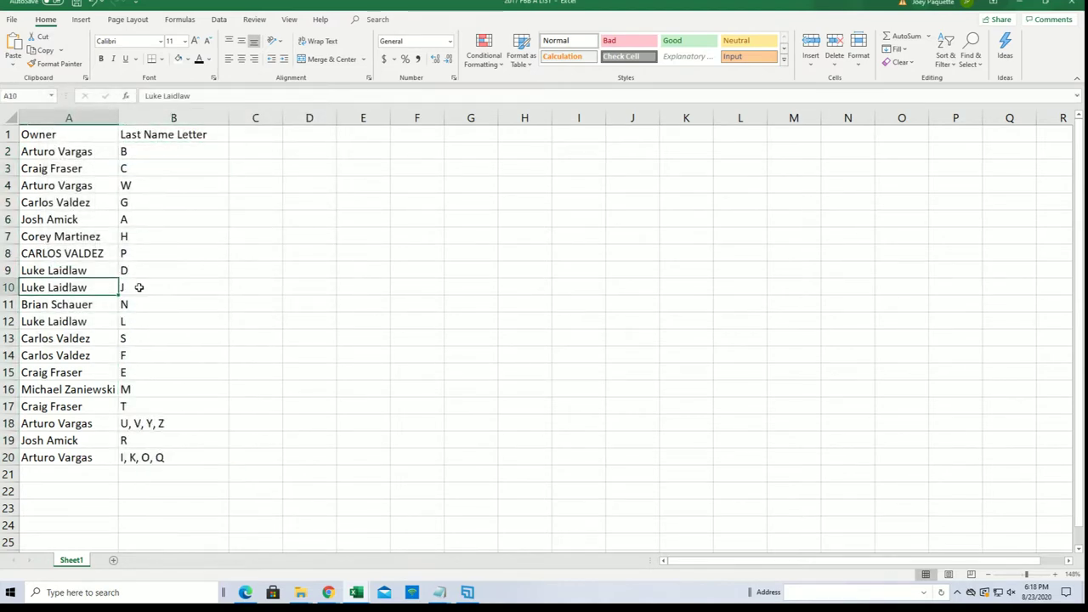
click(144, 150)
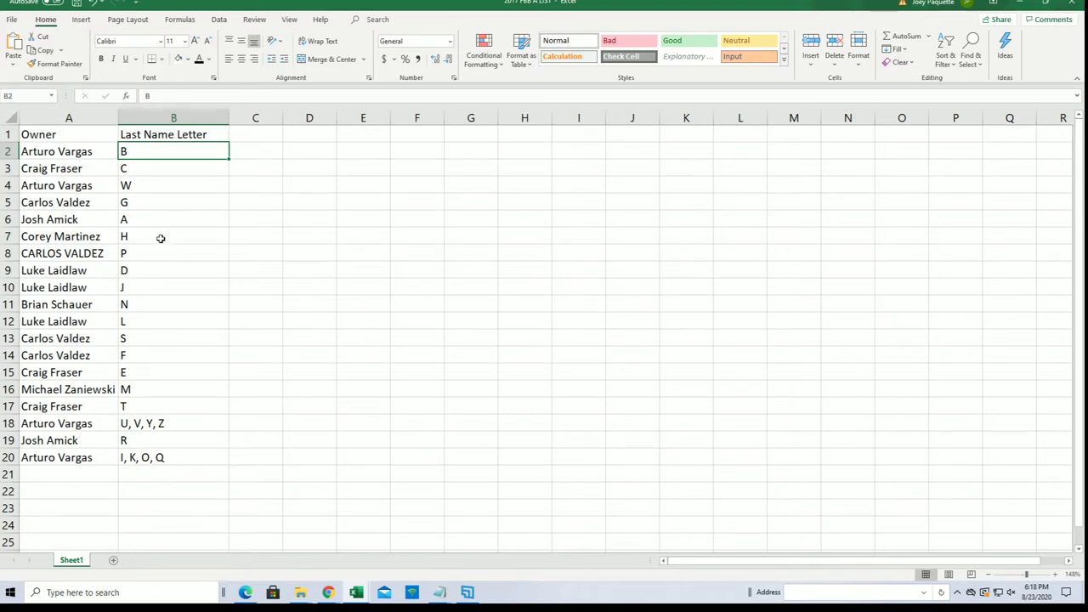
click(102, 203)
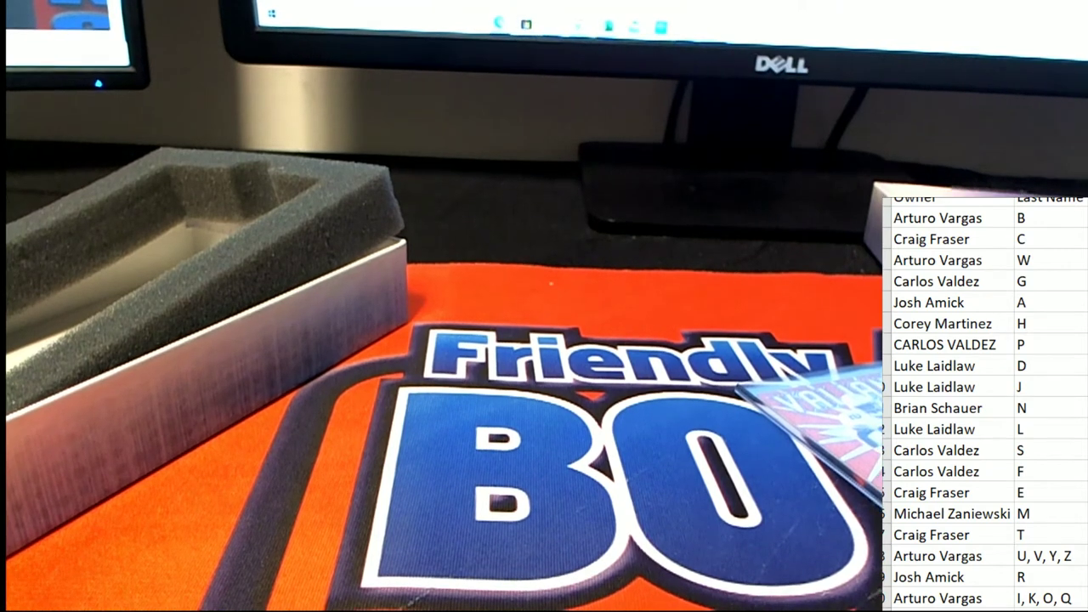
Step: Highlight the owner cell paired with letter A in yellow
click(989, 289)
click(976, 293)
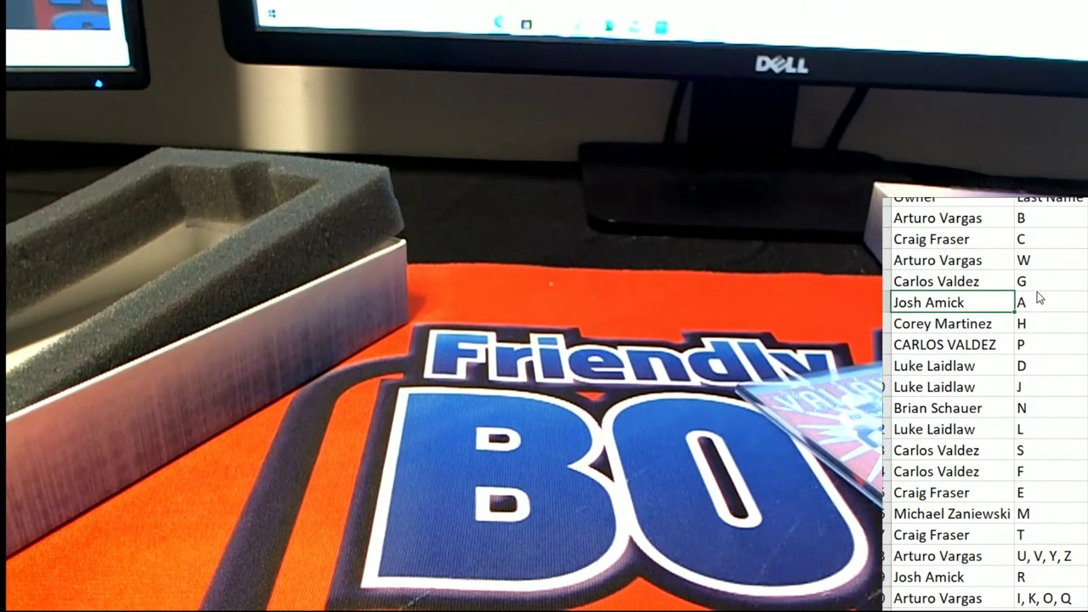
key(F4)
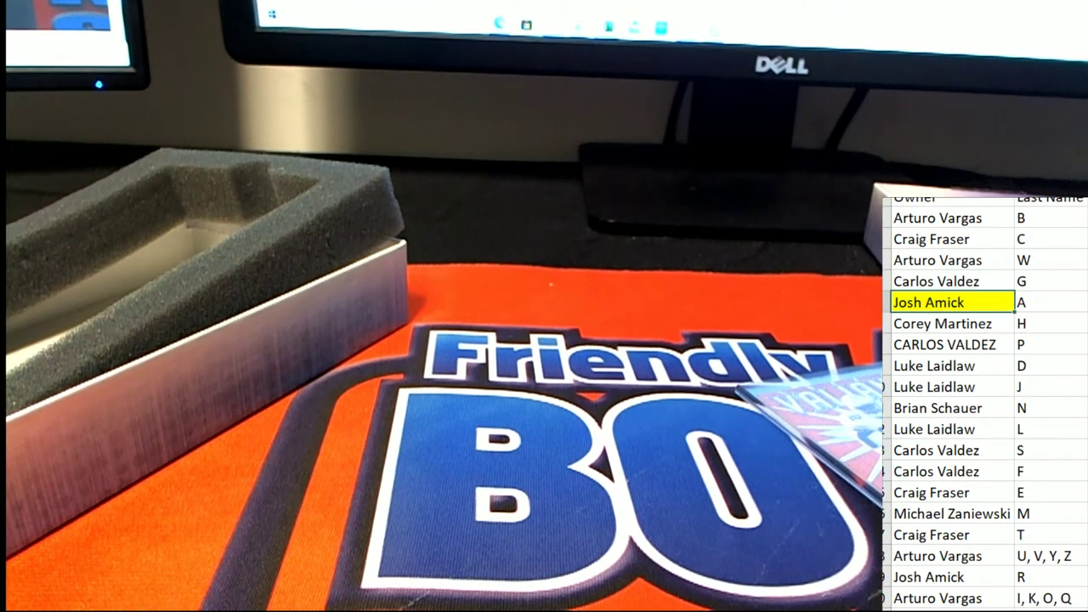